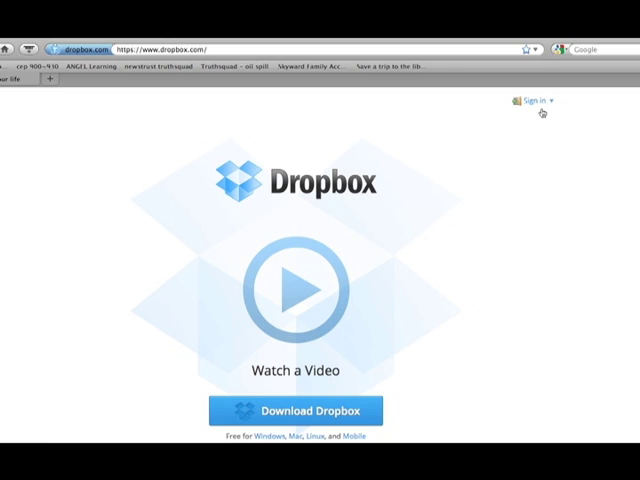
Step: Open the Sign in dropdown at the top right of the Dropbox home page
left_click(538, 106)
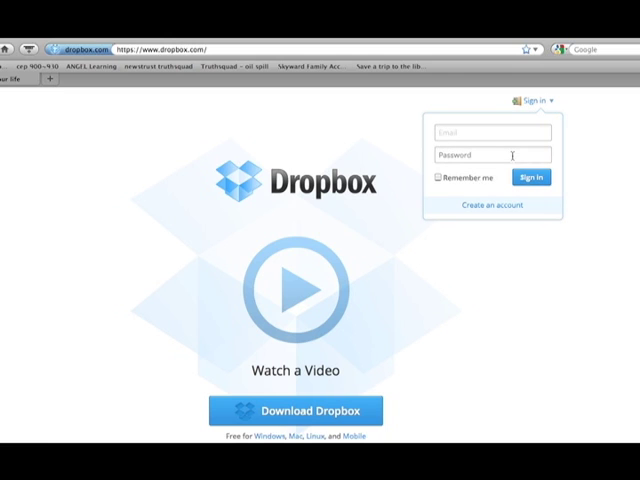
type("c")
Step: Sign in using the suggested account email and the password
key("Down")
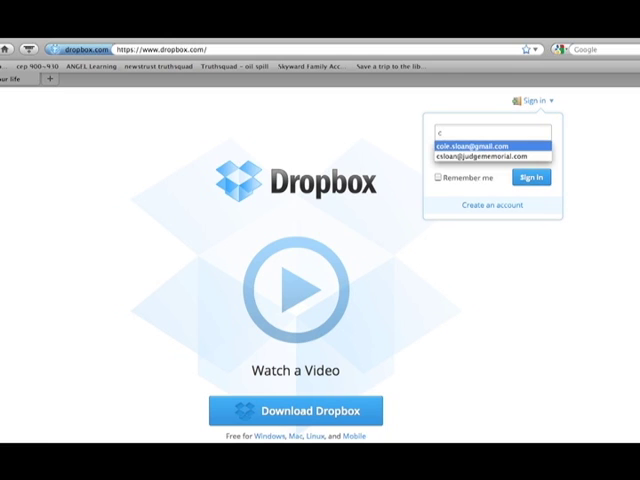
key("Return")
key("Tab")
type("****")
key("Return")
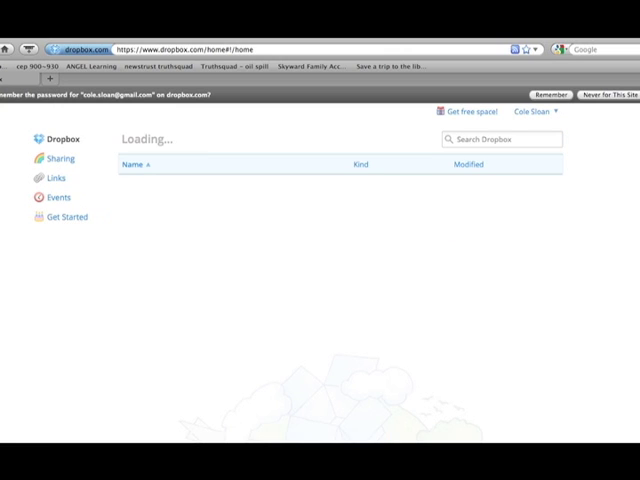
scroll(340, 310, "down", 5)
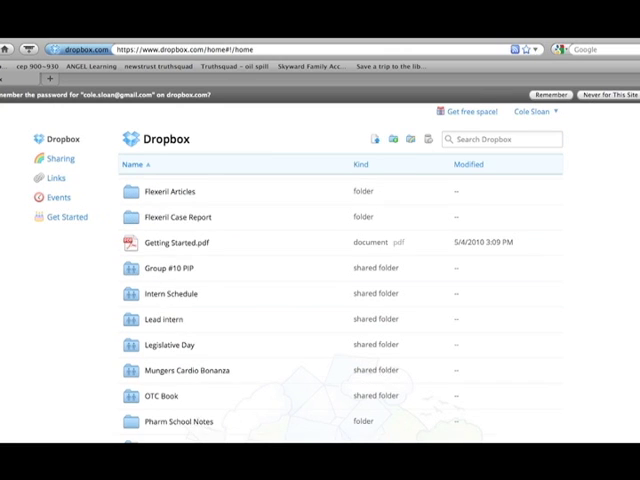
scroll(340, 310, "down", 3)
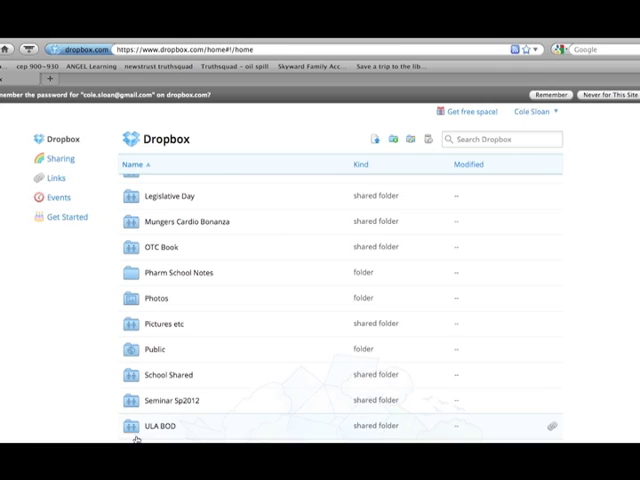
Step: Open the ULA BOD folder, then the 2011 Strategic Plan.docx document inside it
left_click(147, 430)
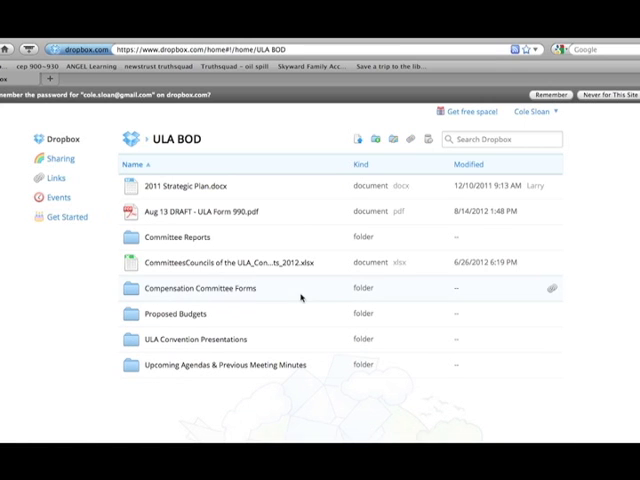
left_click(198, 191)
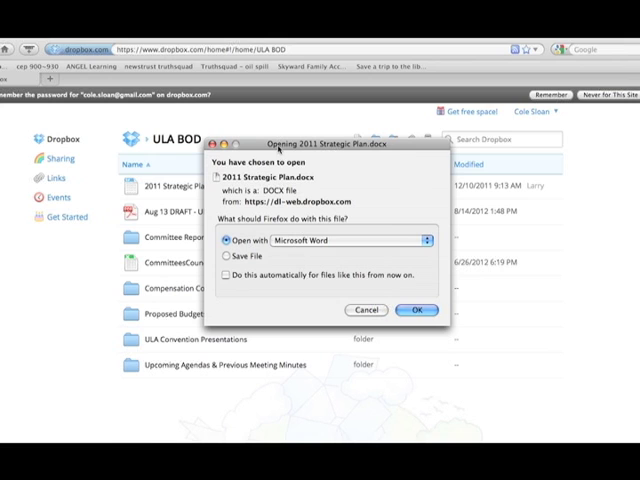
Step: Move the 2011 Strategic Plan.docx opening prompt lower on screen
left_click_drag(279, 148, 279, 207)
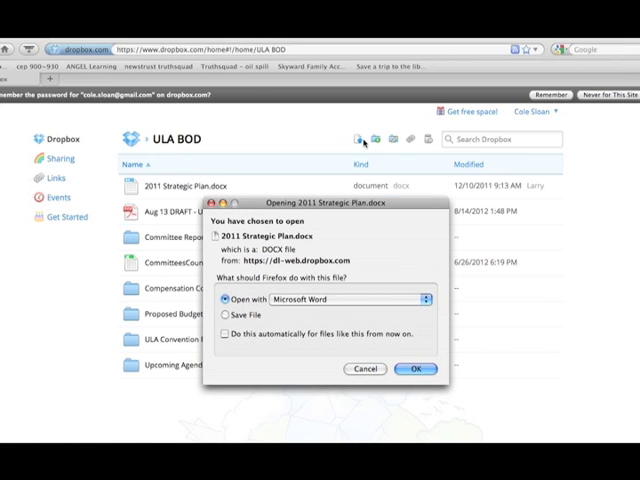